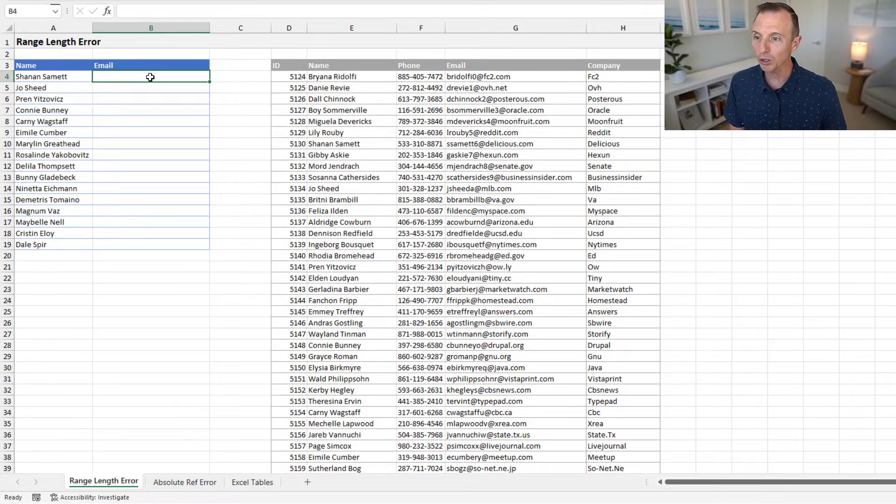
- Enter =XLOOKUP(A4,$E$4:$E$1003,$G$4:$G$1002) in B4, which returns #VALUE! from mismatched range lengths
{"action": "type", "text": "=xl"}
{"action": "key", "text": "Tab"}
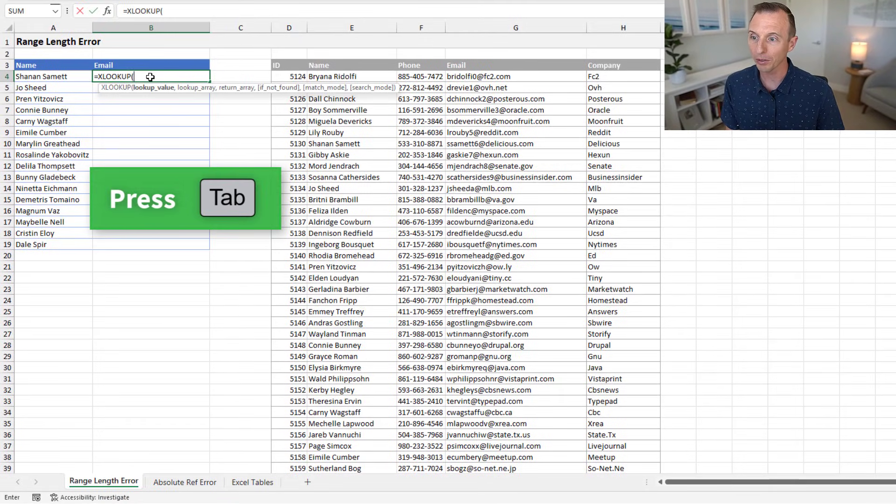
{"action": "key", "text": "Left"}
{"action": "type", "text": ","}
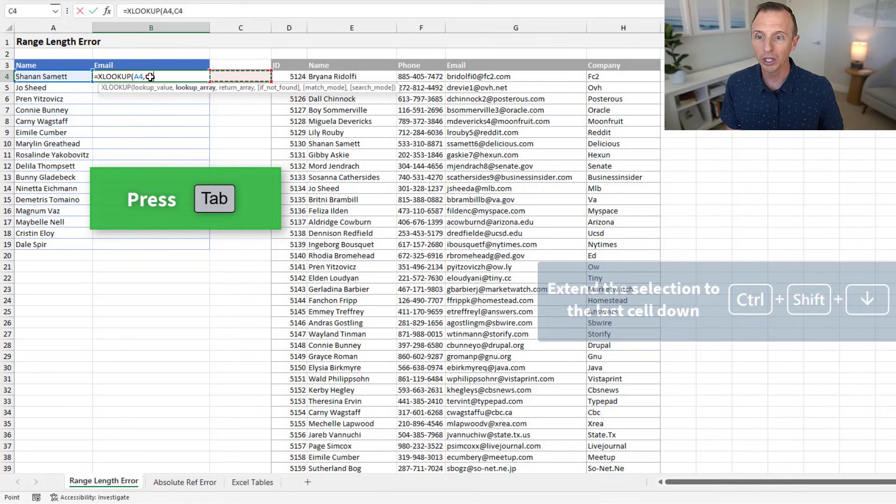
{"action": "key", "text": "Right"}
{"action": "key", "text": "Right"}
{"action": "key", "text": "Right"}
{"action": "key", "text": "ctrl+shift+Down"}
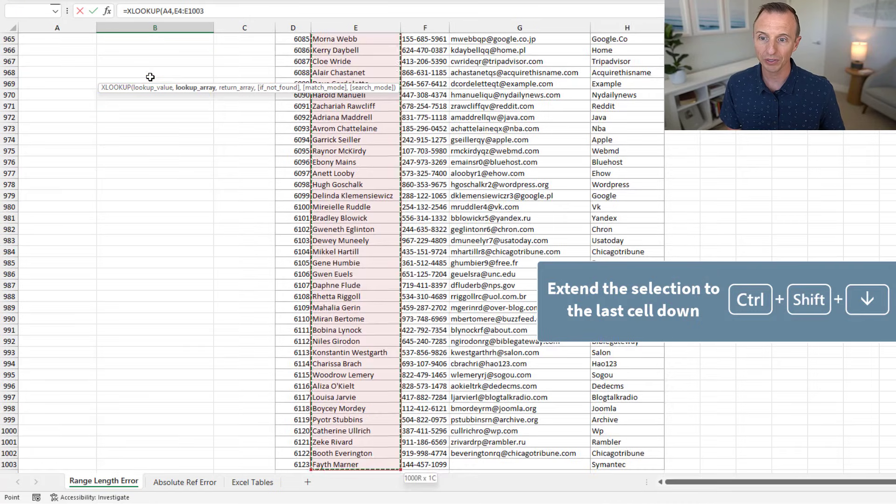
{"action": "key", "text": "F4"}
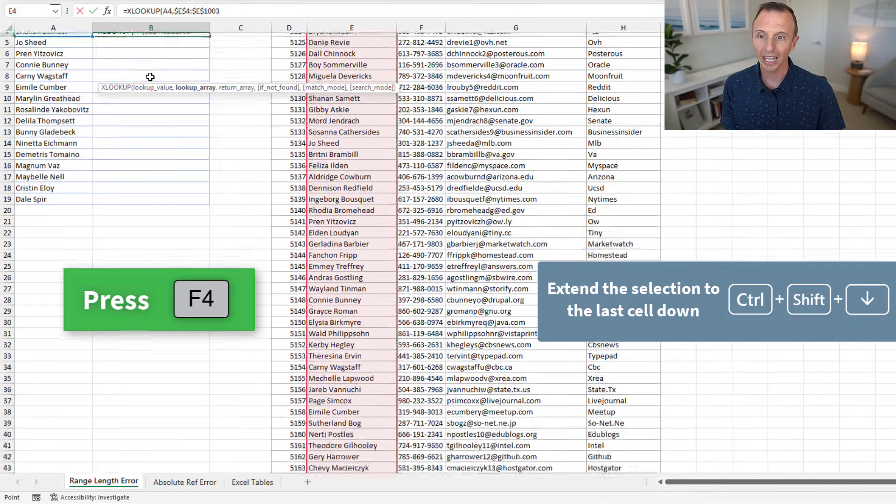
{"action": "type", "text": ","}
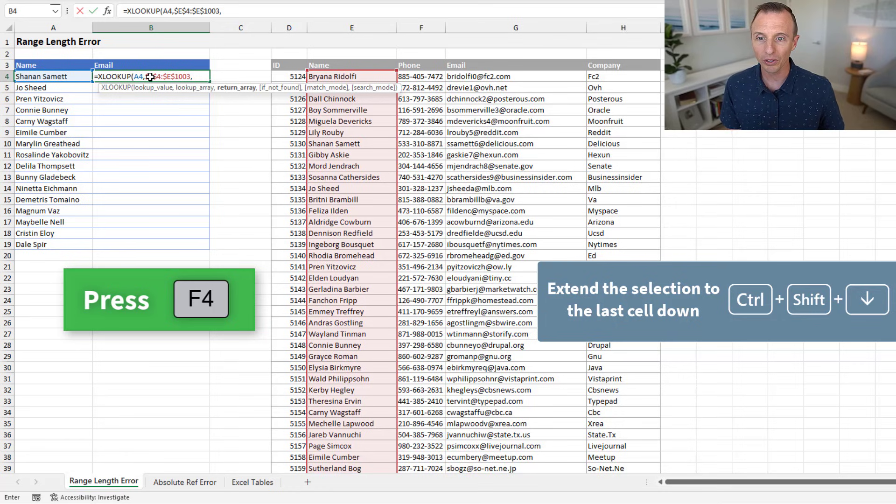
{"action": "key", "text": "Right"}
{"action": "key", "text": "Right"}
{"action": "key", "text": "Right"}
{"action": "key", "text": "Right"}
{"action": "key", "text": "Right"}
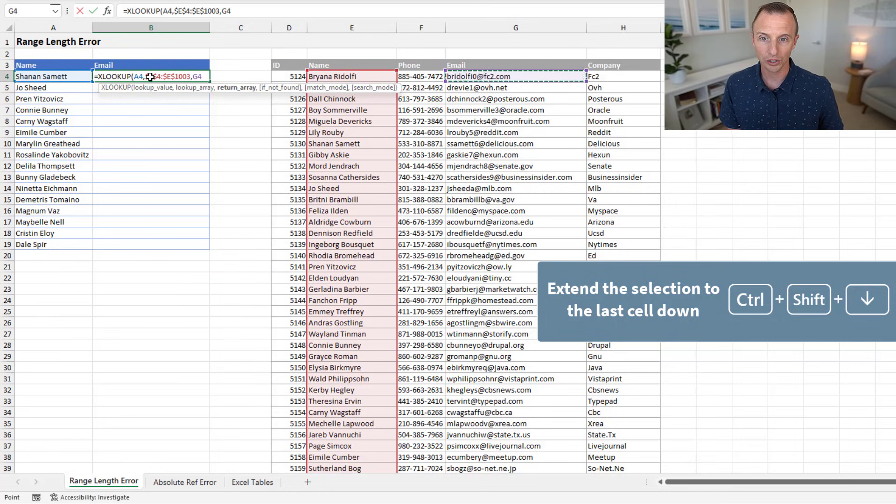
{"action": "key", "text": "ctrl+shift+Down"}
{"action": "type", "text": ")"}
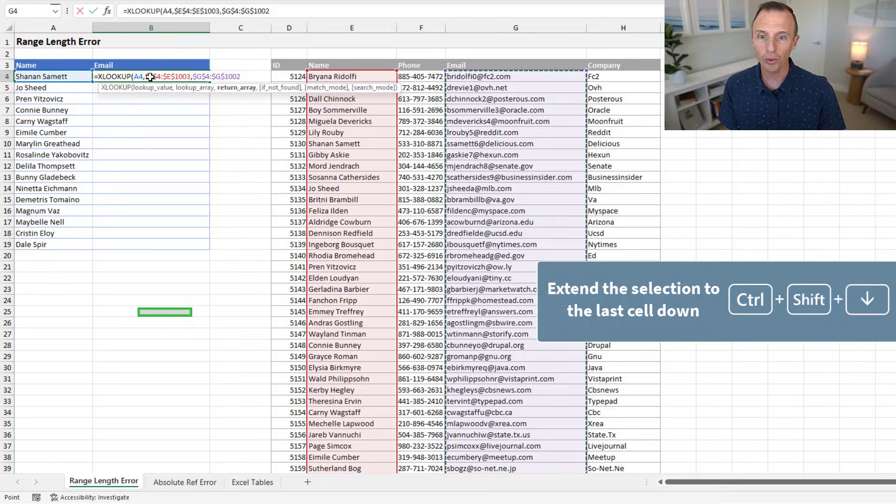
{"action": "key", "text": "Return"}
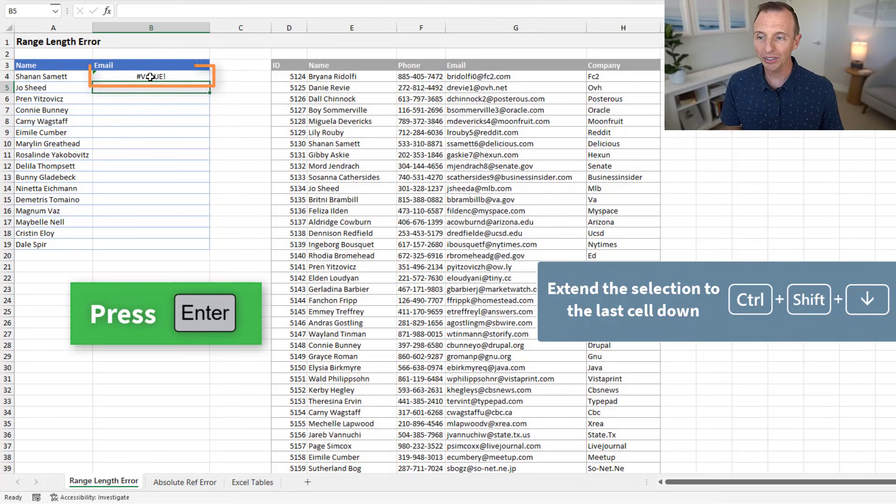
{"action": "left_click", "coordinate": [118, 77]}
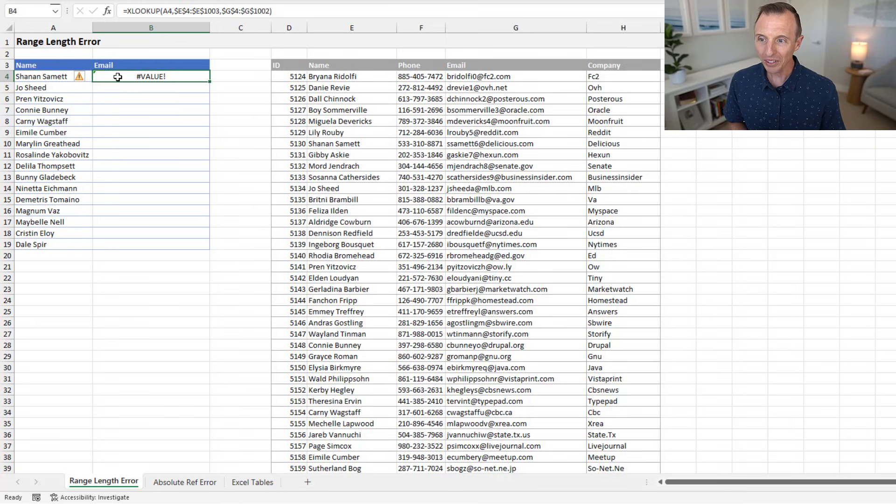
{"action": "double_click", "coordinate": [118, 77]}
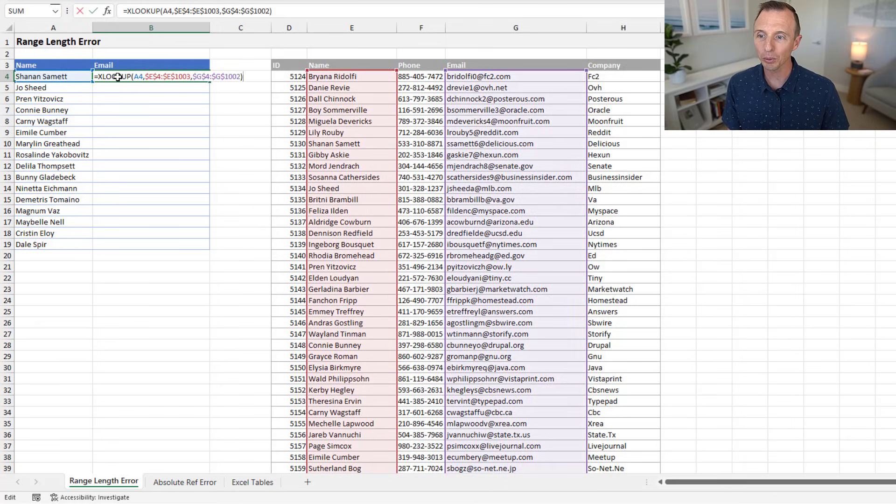
{"action": "left_click", "coordinate": [155, 76]}
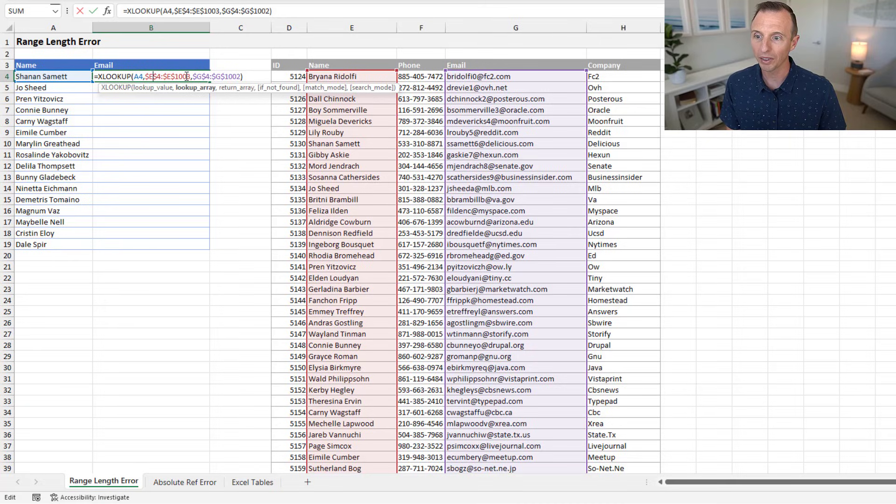
{"action": "left_click", "coordinate": [236, 88]}
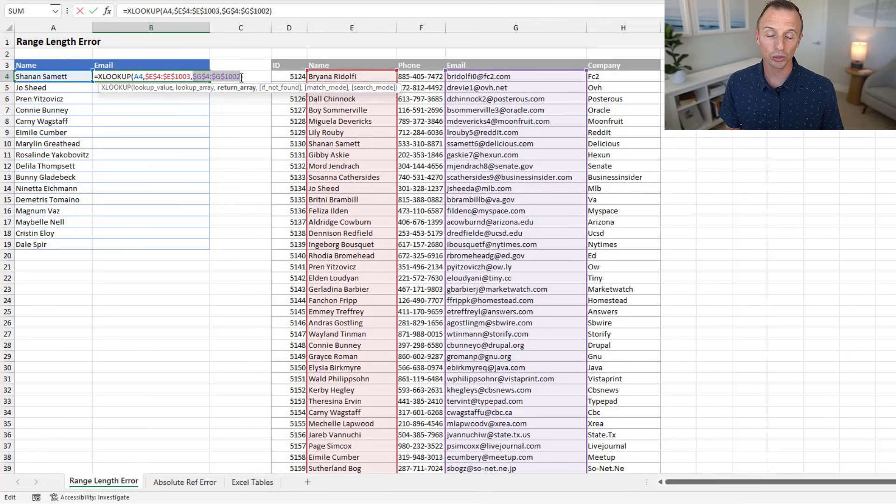
{"action": "key", "text": "Return"}
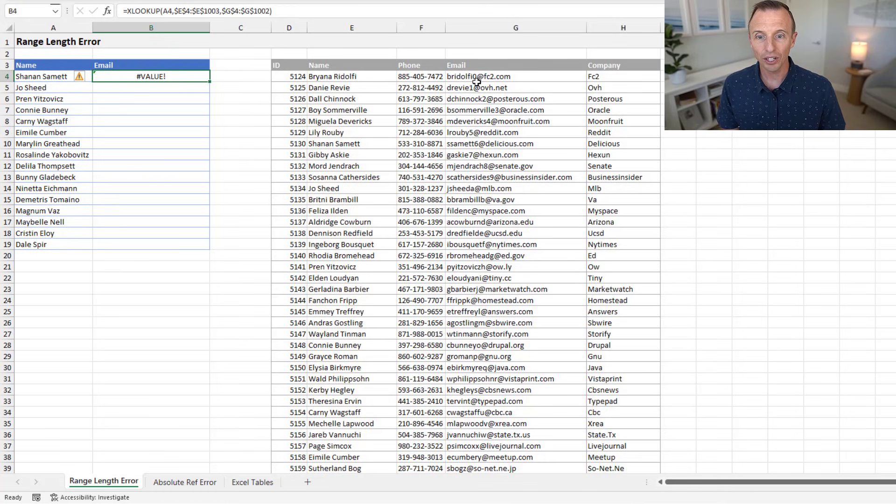
- Check that the Email column's last entry is in G1002, leaving G1003 empty
{"action": "left_click", "coordinate": [477, 81]}
{"action": "key", "text": "ctrl+Down"}
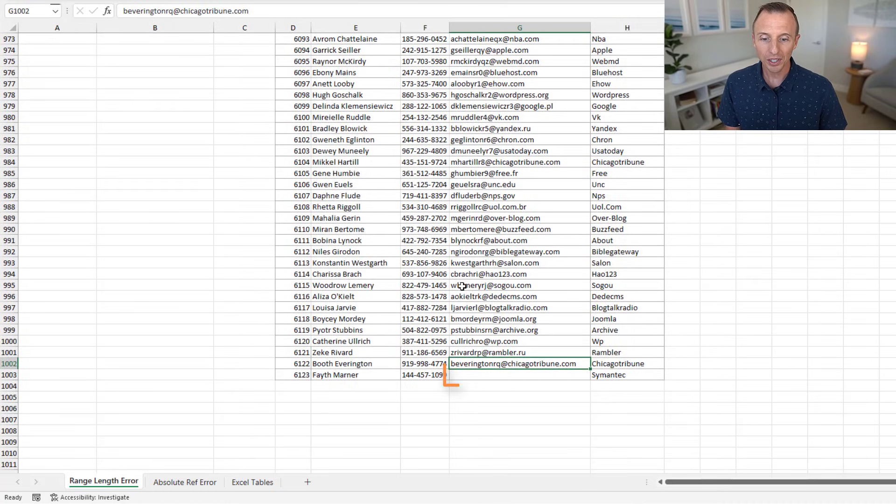
{"action": "left_click", "coordinate": [487, 378]}
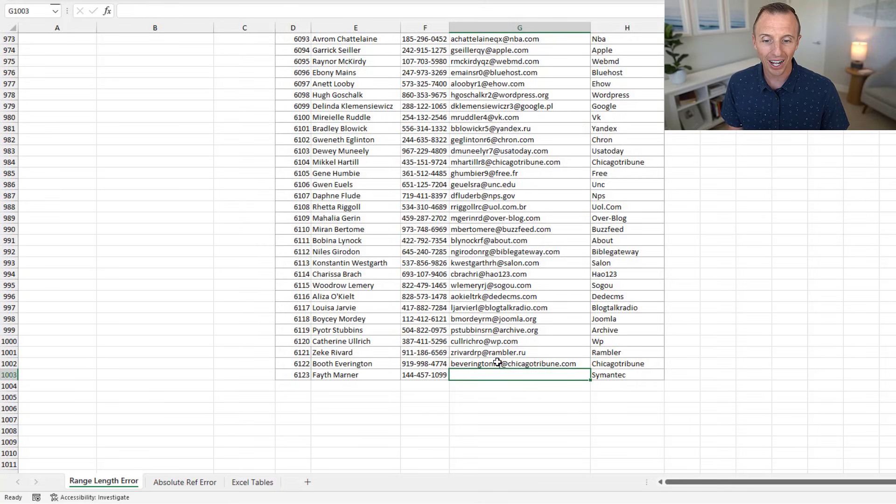
{"action": "left_click", "coordinate": [489, 364]}
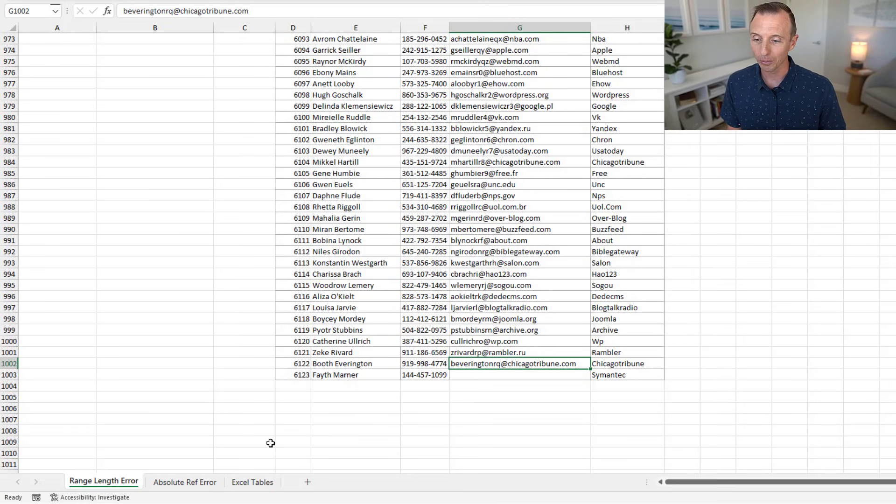
- On the Absolute Ref Error sheet, start B4's XLOOKUP with A4 and an unlocked E4:E1003 lookup range
{"action": "left_click", "coordinate": [177, 484]}
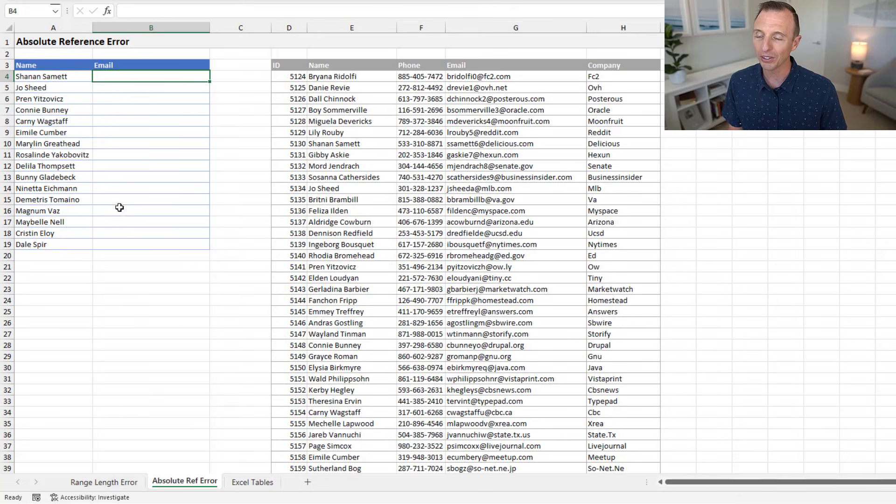
{"action": "type", "text": "=xl"}
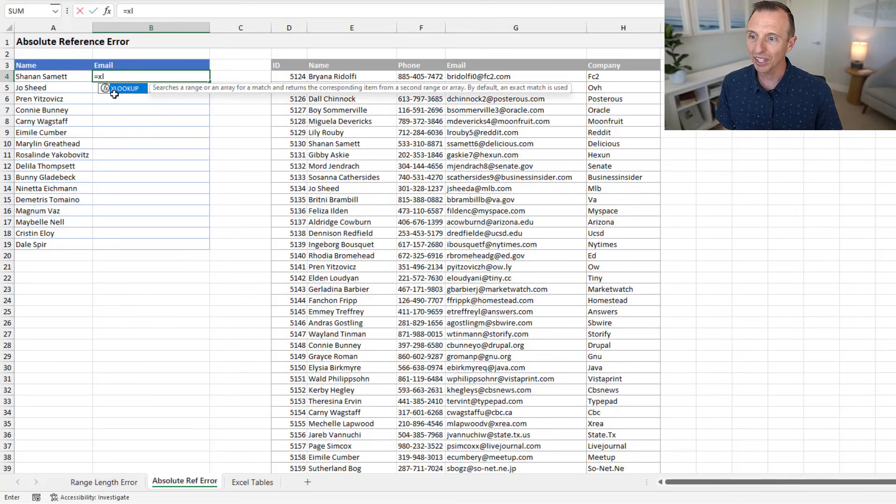
{"action": "key", "text": "Tab"}
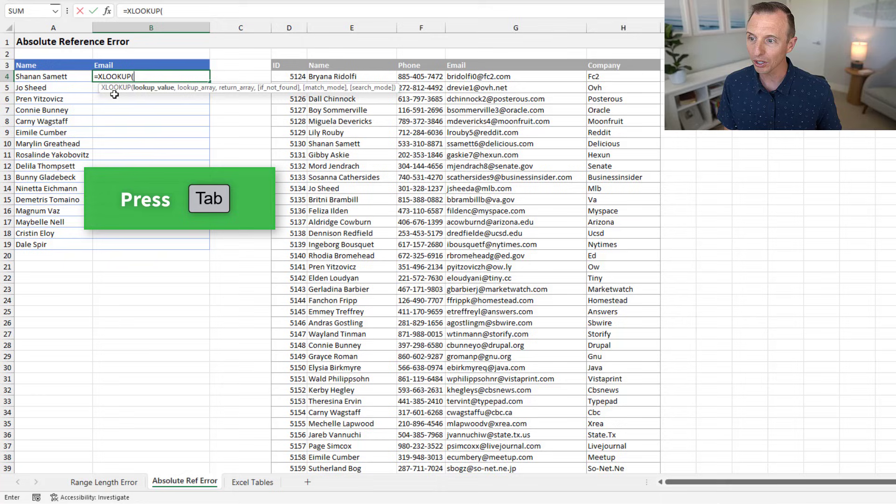
{"action": "key", "text": "Left"}
{"action": "type", "text": ","}
{"action": "key", "text": "Right"}
{"action": "key", "text": "Right"}
{"action": "key", "text": "Right"}
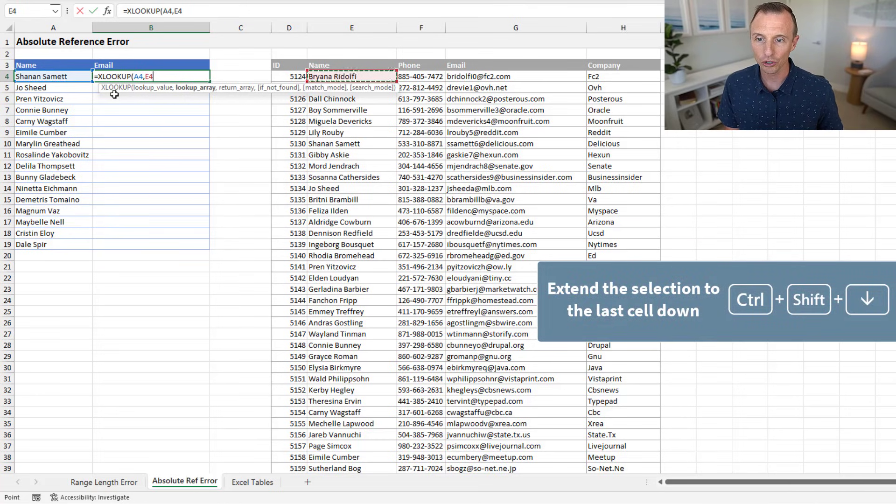
{"action": "key", "text": "ctrl+shift+Down"}
- Finish the formula with return range $G$4:$G$1003 and fill it down to B19
{"action": "type", "text": ","}
{"action": "key", "text": "Right"}
{"action": "key", "text": "Right"}
{"action": "key", "text": "Right"}
{"action": "key", "text": "Right"}
{"action": "key", "text": "Right"}
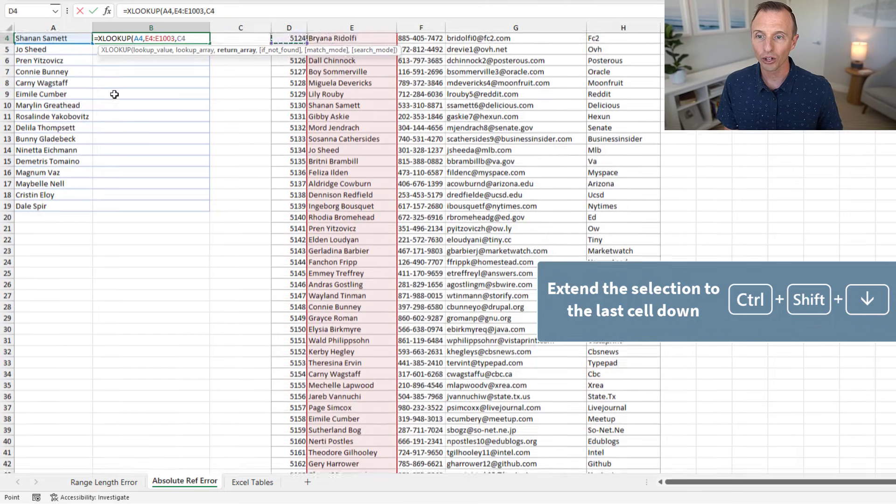
{"action": "key", "text": "ctrl+shift+Down"}
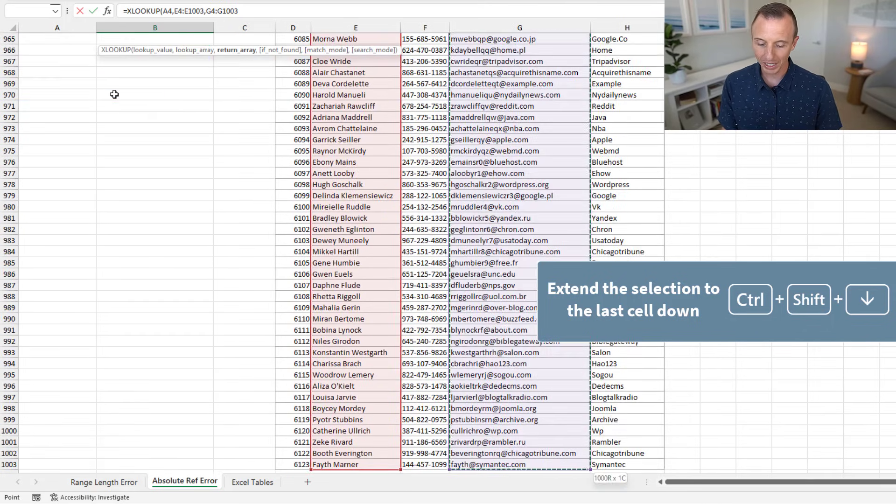
{"action": "type", "text": ")"}
{"action": "key", "text": "Return"}
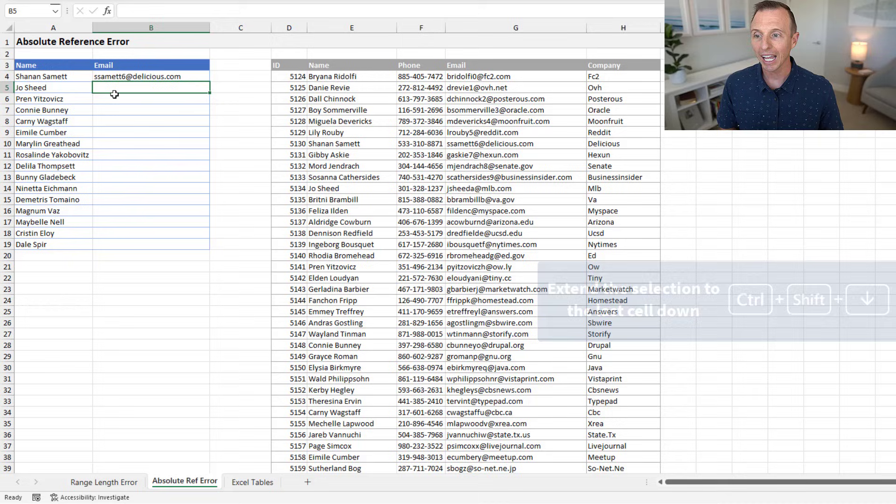
{"action": "left_click", "coordinate": [143, 76]}
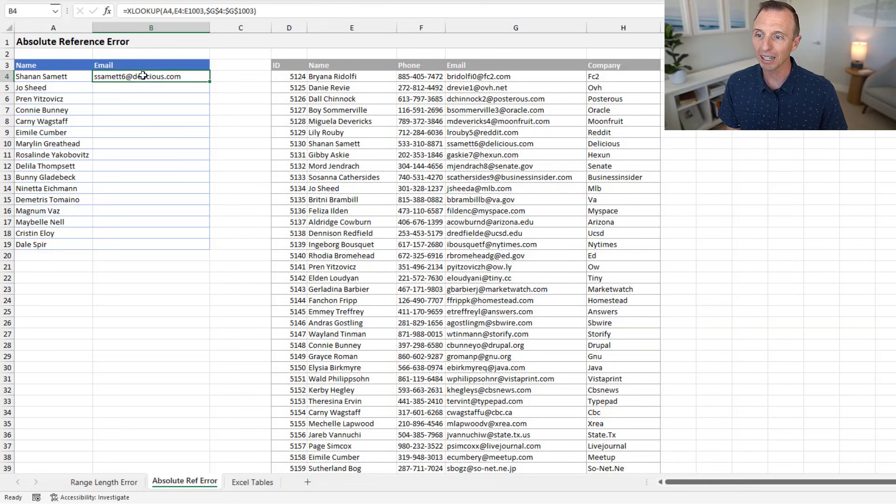
{"action": "double_click", "coordinate": [210, 81]}
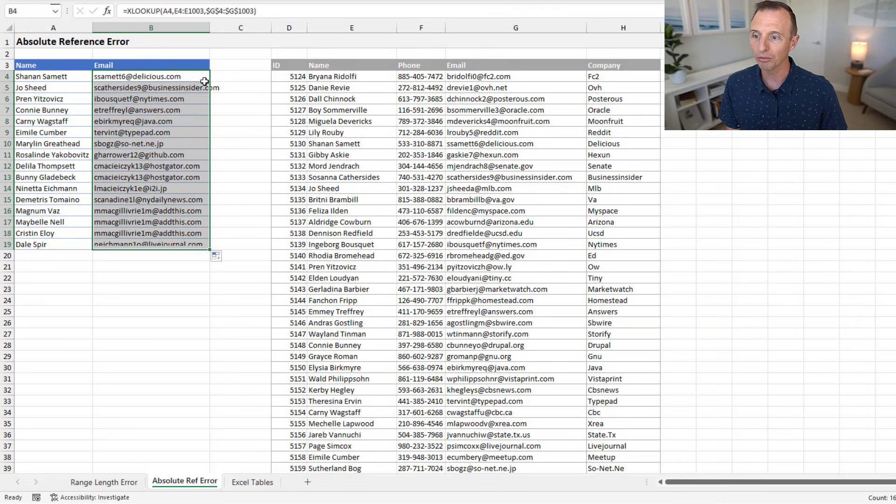
{"action": "left_click", "coordinate": [107, 167]}
{"action": "left_click_drag", "start_coordinate": [107, 166], "coordinate": [107, 176]}
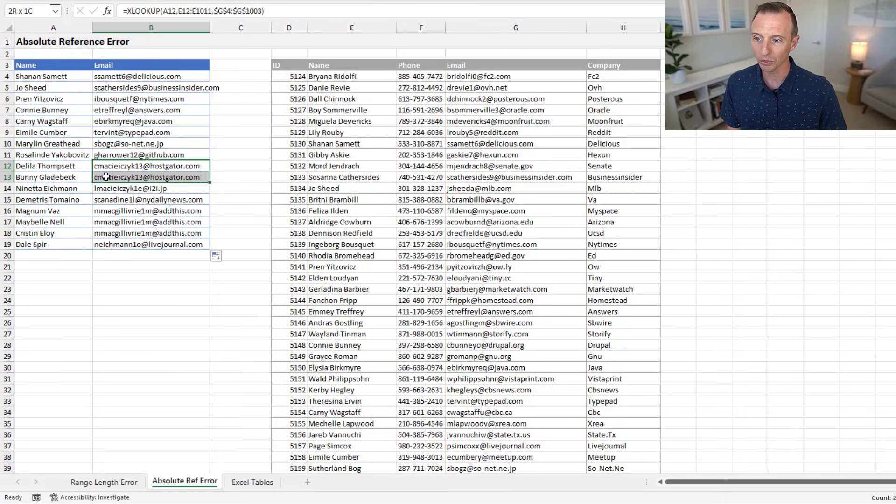
{"action": "key", "text": "ctrl+v"}
{"action": "left_click", "coordinate": [102, 211]}
{"action": "left_click_drag", "start_coordinate": [102, 216], "coordinate": [101, 232]}
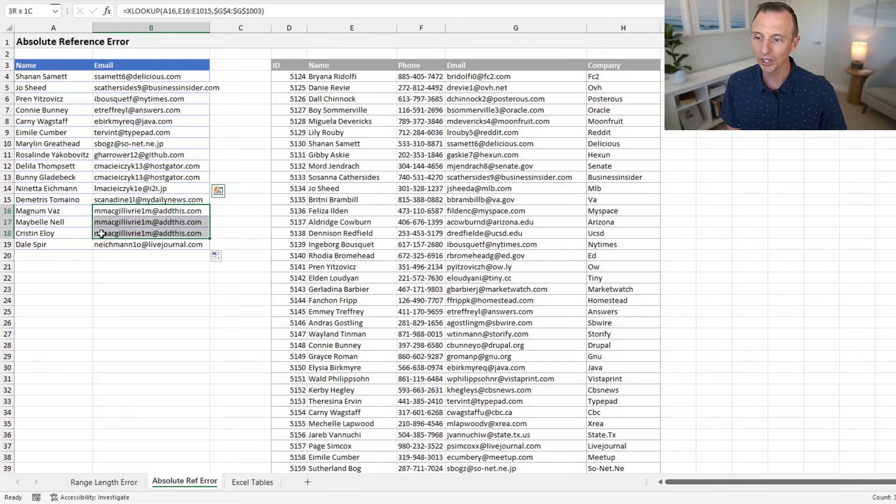
{"action": "key", "text": "ctrl+v"}
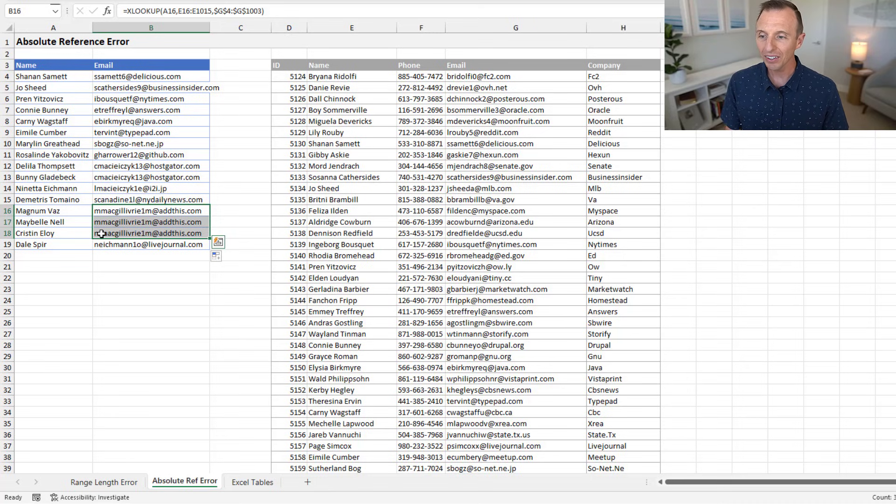
{"action": "left_click", "coordinate": [108, 212]}
{"action": "key", "text": "F2"}
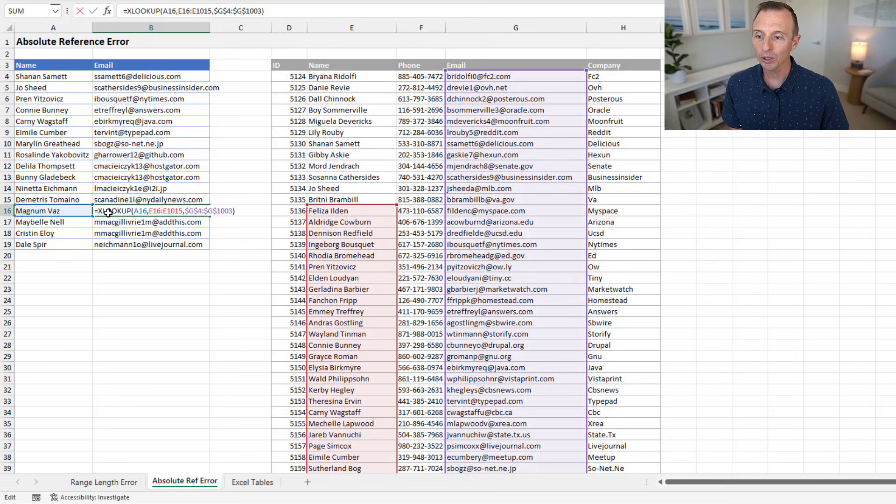
{"action": "left_click", "coordinate": [150, 211]}
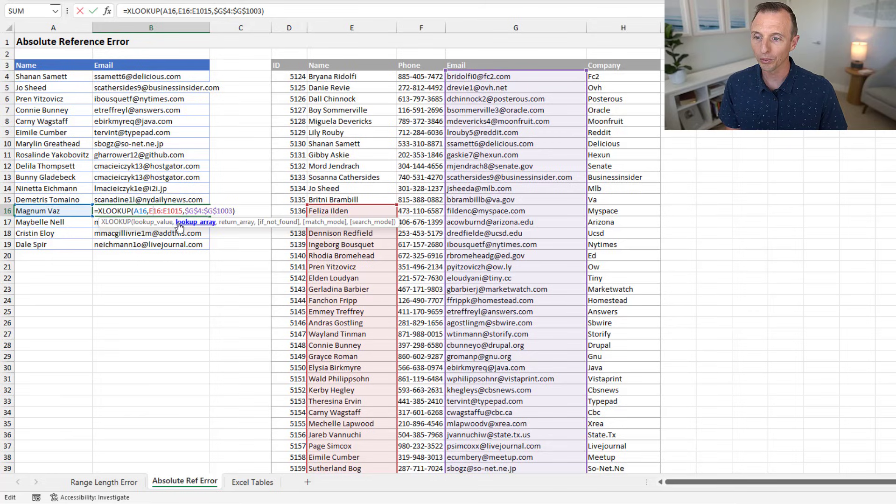
{"action": "left_click", "coordinate": [180, 223]}
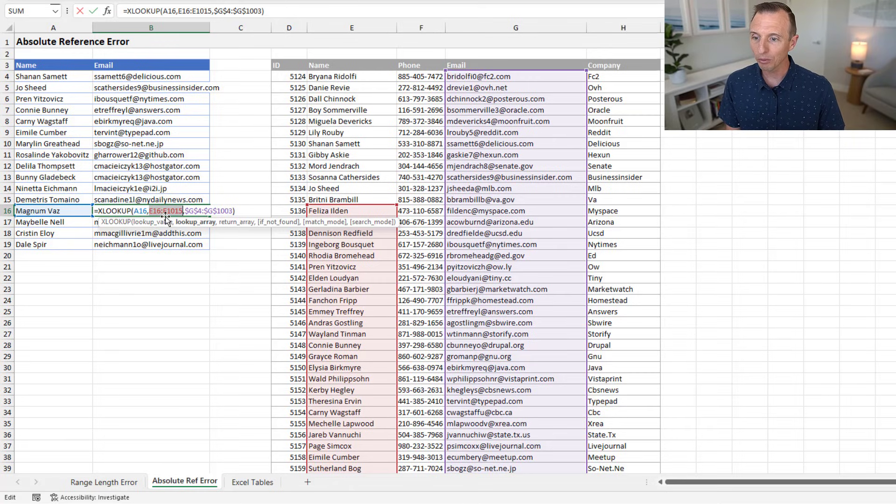
{"action": "left_click", "coordinate": [224, 223]}
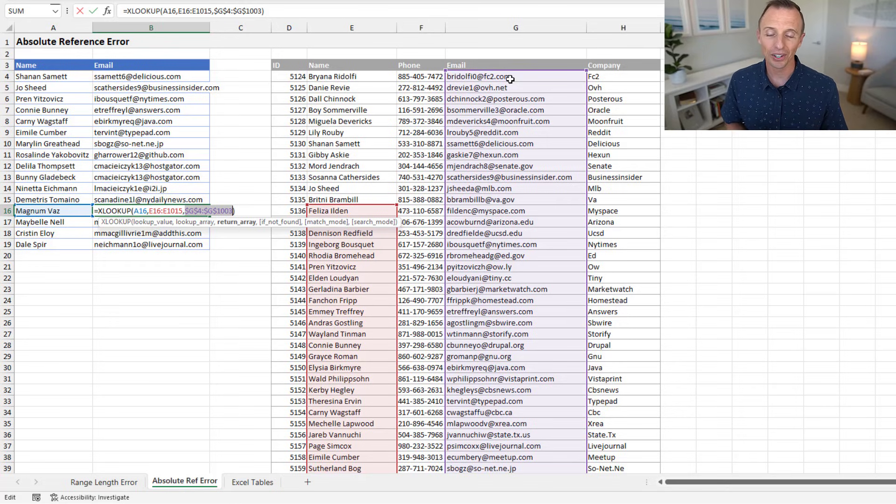
- On the Excel Tables sheet, format the contact data D3:H1003 as a table named Table1
{"action": "key", "text": "ctrl+Return"}
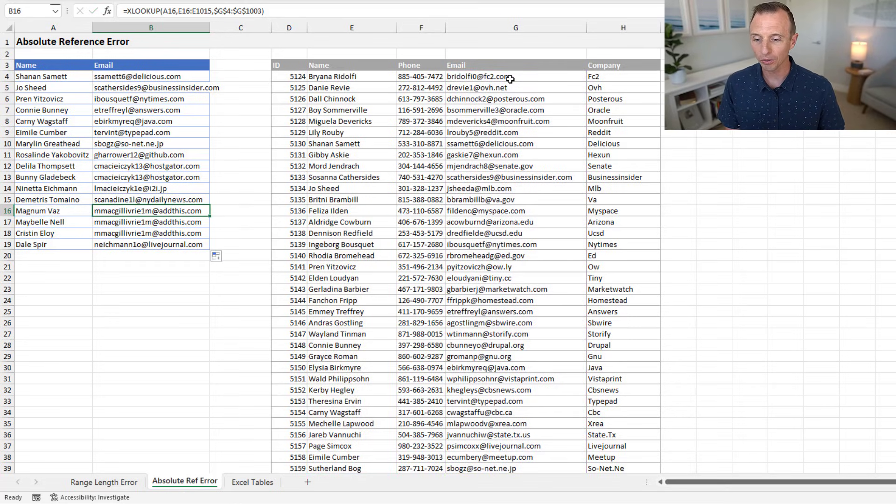
{"action": "left_click", "coordinate": [253, 482]}
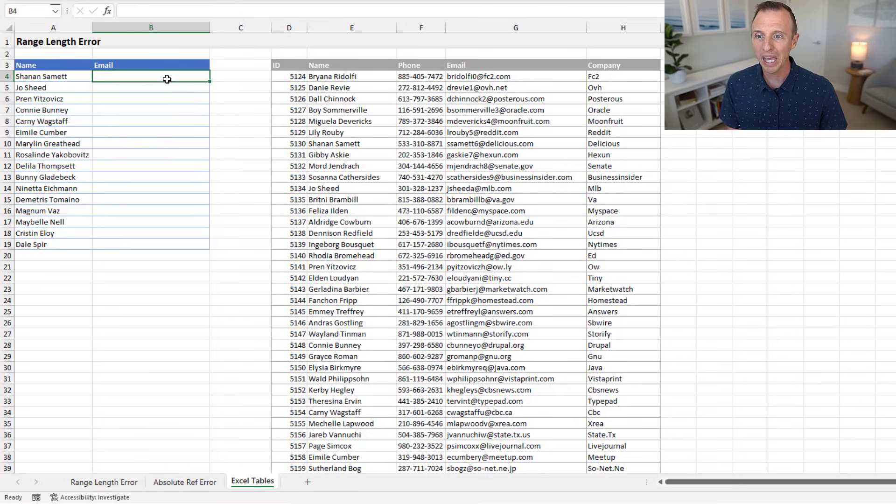
{"action": "left_click", "coordinate": [335, 78]}
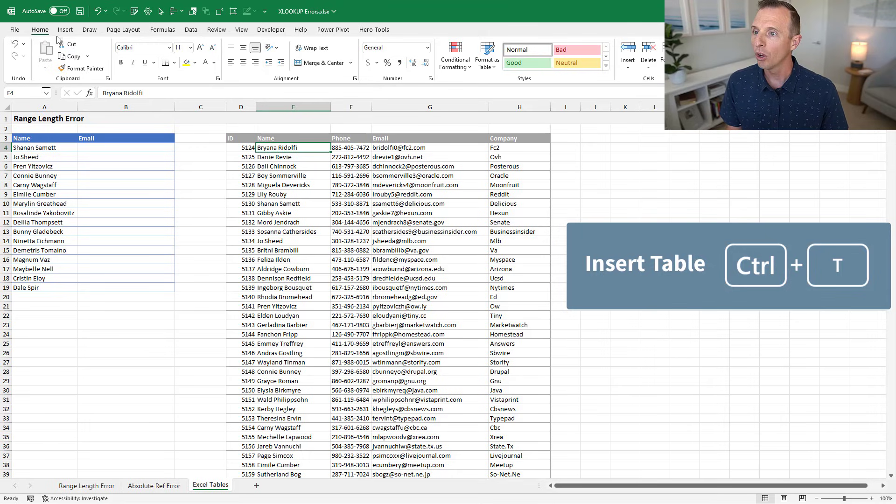
{"action": "left_click", "coordinate": [489, 68]}
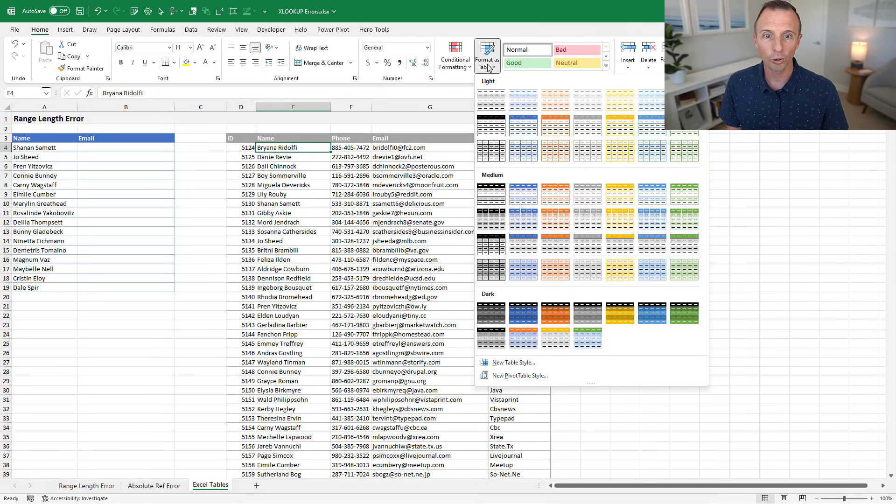
{"action": "left_click", "coordinate": [588, 129]}
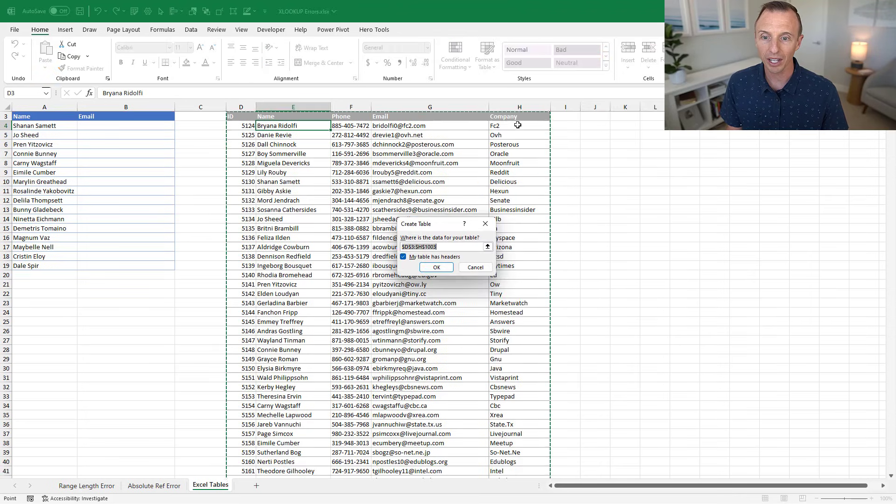
{"action": "left_click", "coordinate": [433, 268]}
{"action": "left_click", "coordinate": [286, 127]}
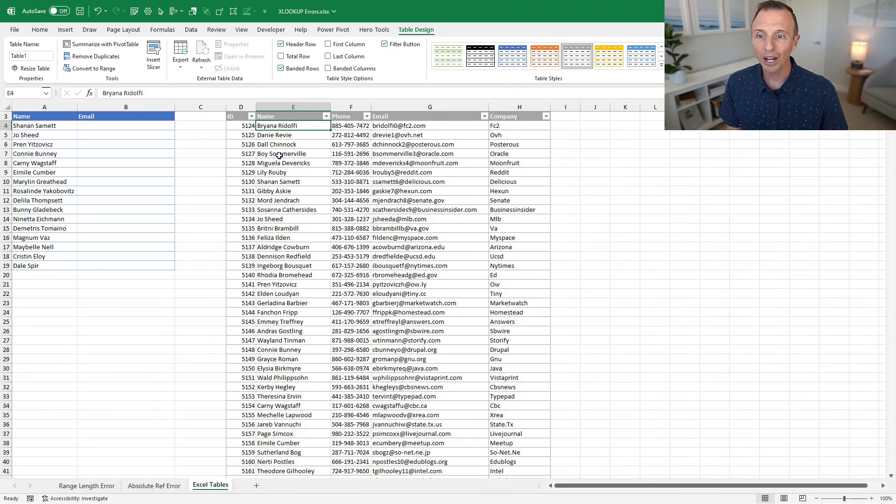
{"action": "scroll", "coordinate": [276, 187], "scroll_direction": "up", "scroll_amount": 1}
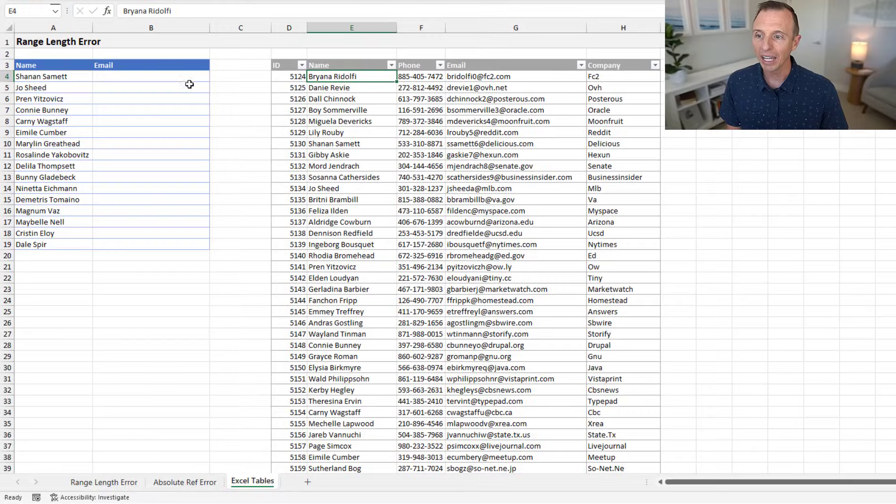
- In B4 begin =XLOOKUP(A4, using Table1[Name] as the lookup array
{"action": "left_click", "coordinate": [121, 148]}
{"action": "type", "text": "=XLOOKUP("}
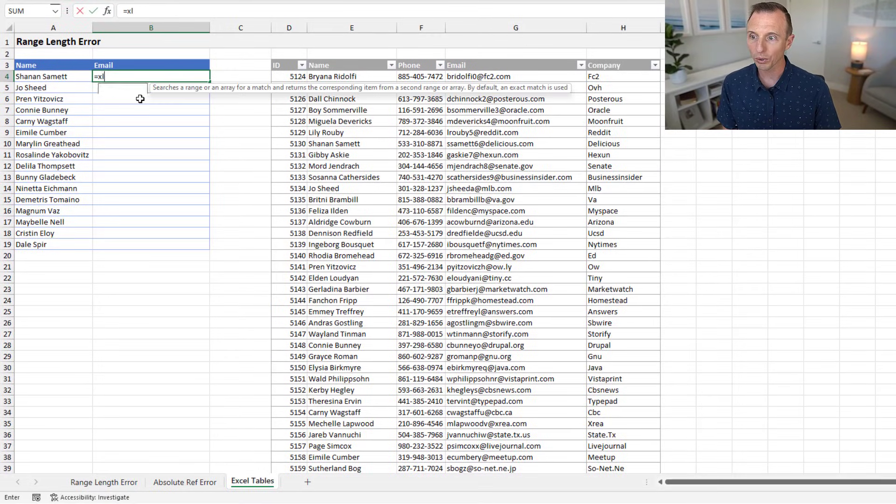
{"action": "key", "text": "Left"}
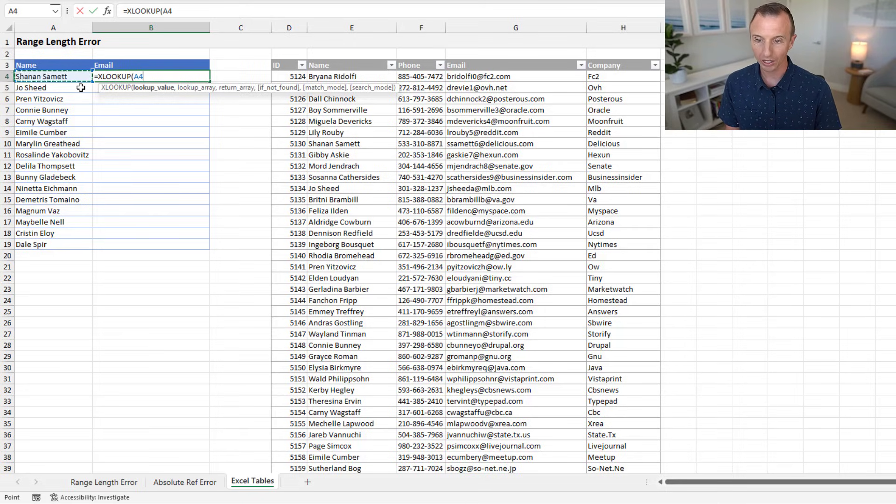
{"action": "type", "text": ",Table1[Name"}
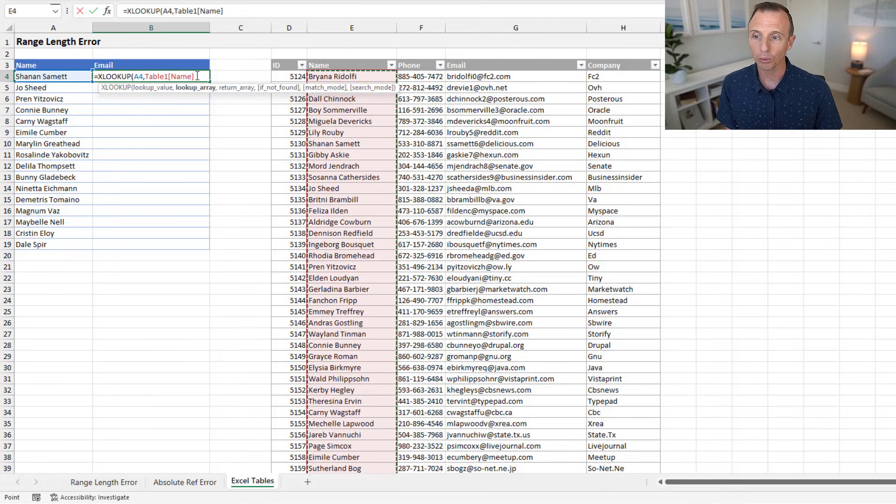
- Complete B4 as =XLOOKUP(A4,Table1[Name],Table1[Email]) with the whole Email column as the return array
{"action": "type", "text": ","}
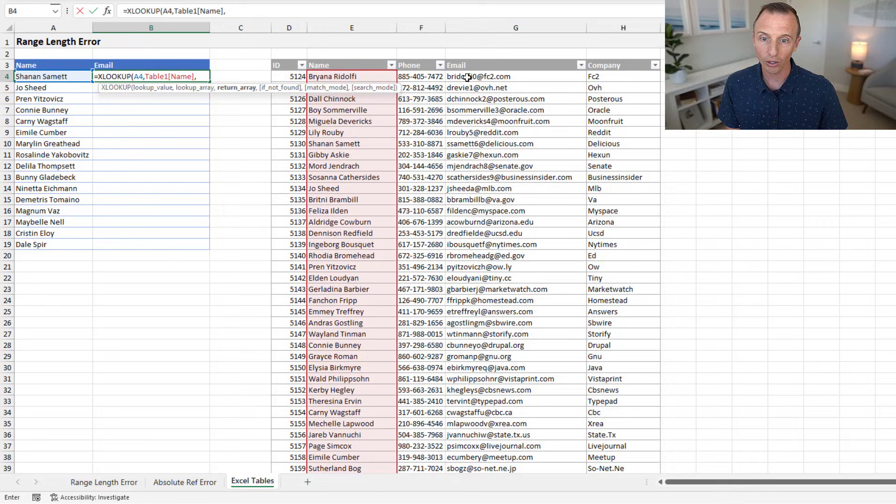
{"action": "left_click", "coordinate": [503, 77]}
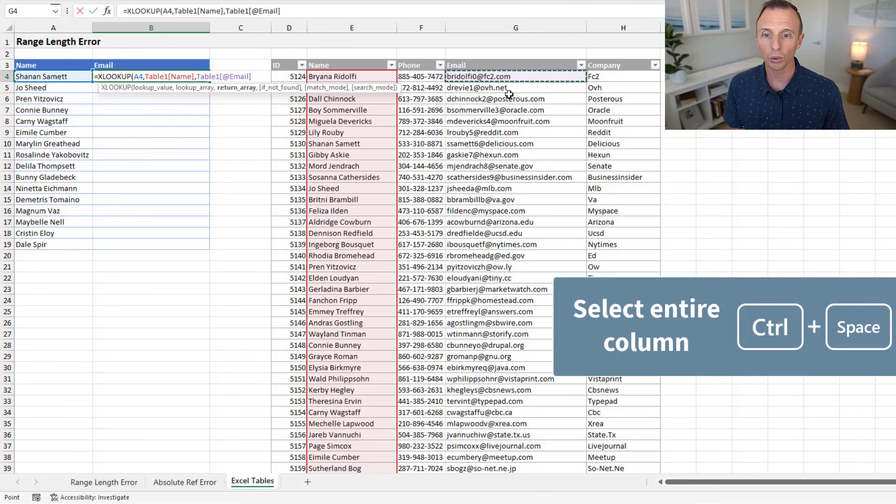
{"action": "key", "text": "ctrl+space"}
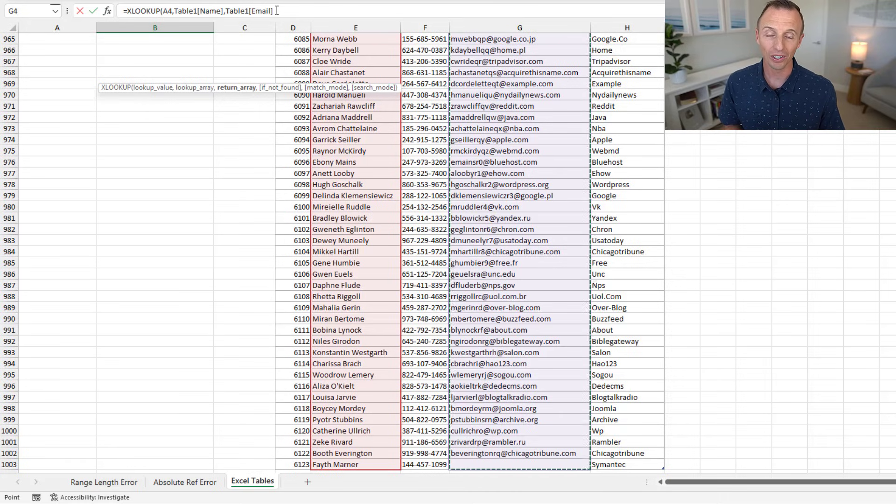
{"action": "key", "text": "Return"}
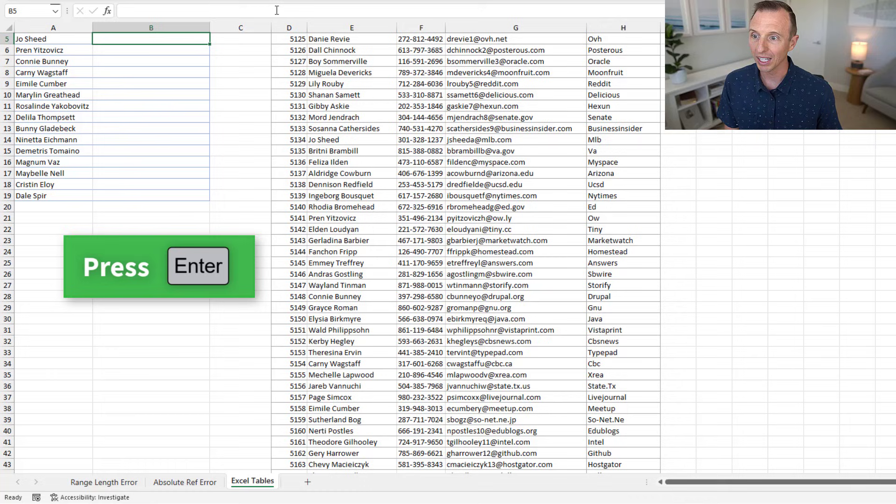
- Copy B4's table-referenced XLOOKUP down to B19 and inspect B5's Table1[Name] and Table1[Email] references
{"action": "scroll", "coordinate": [190, 64], "scroll_direction": "up", "scroll_amount": 2}
{"action": "left_click", "coordinate": [183, 76]}
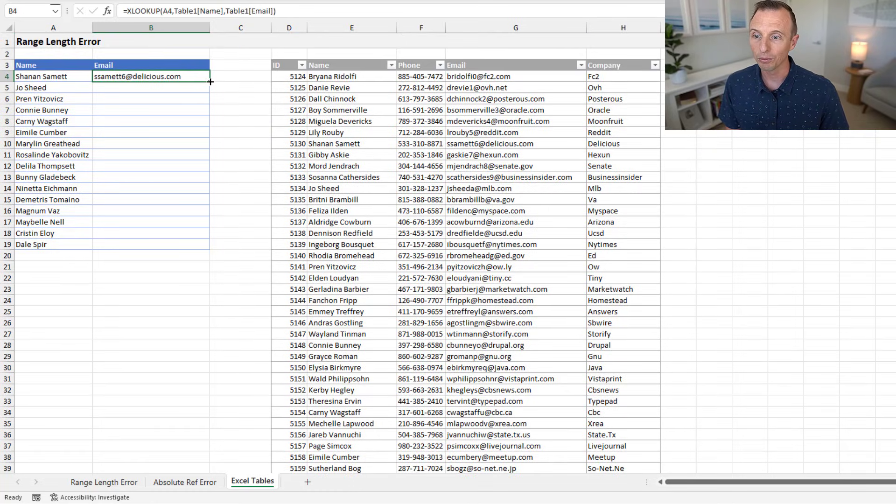
{"action": "double_click", "coordinate": [211, 82]}
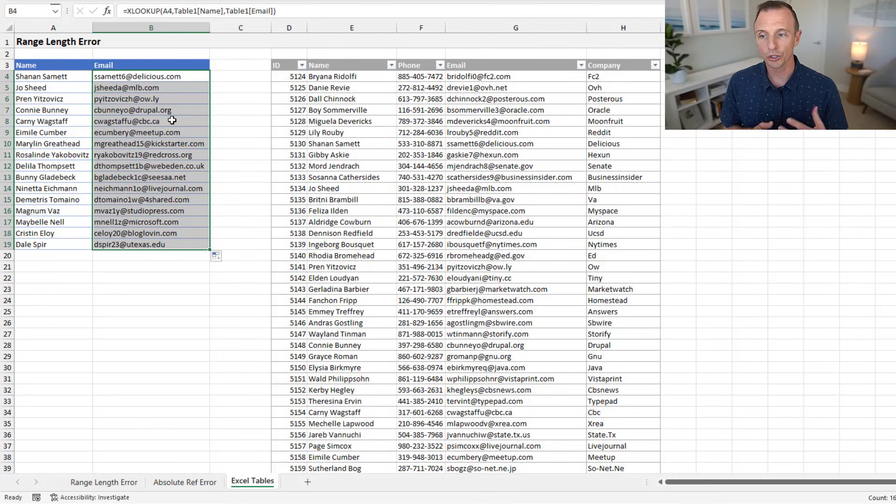
{"action": "left_click", "coordinate": [173, 89]}
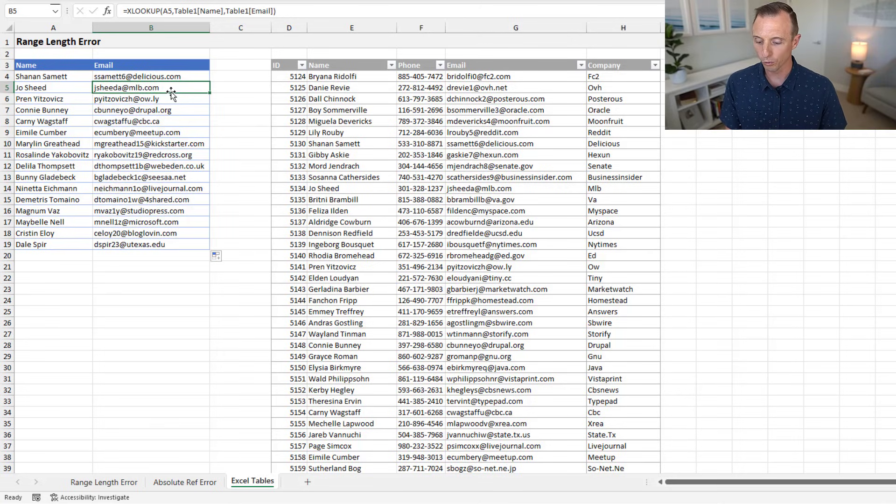
{"action": "double_click", "coordinate": [173, 91]}
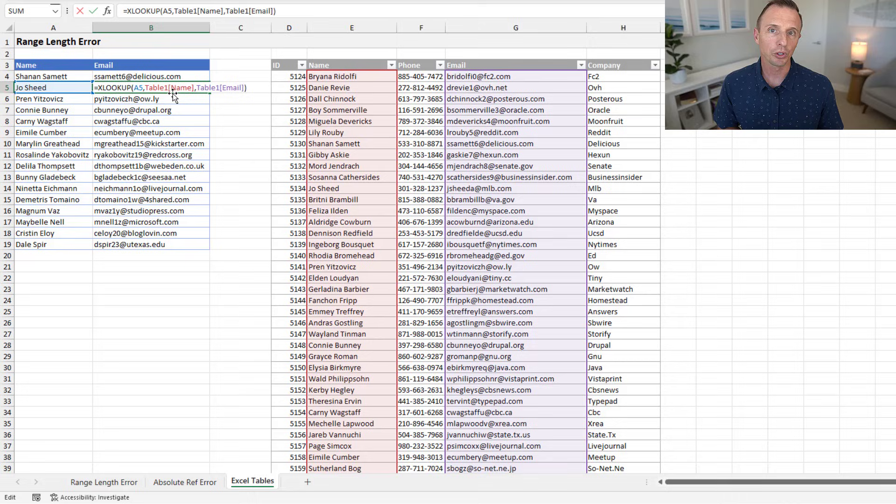